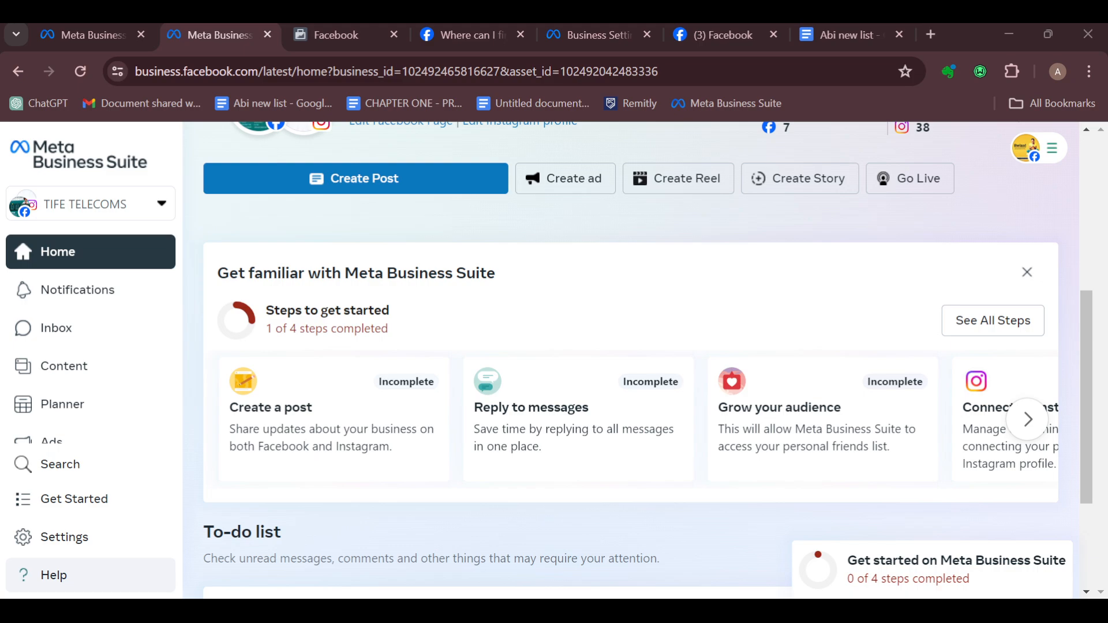
Step: Open the settings of the TIFE TELECOMS business portfolio from its home page
{"action": "scroll", "coordinate": [631, 357], "scroll_direction": "up", "scroll_amount": 5}
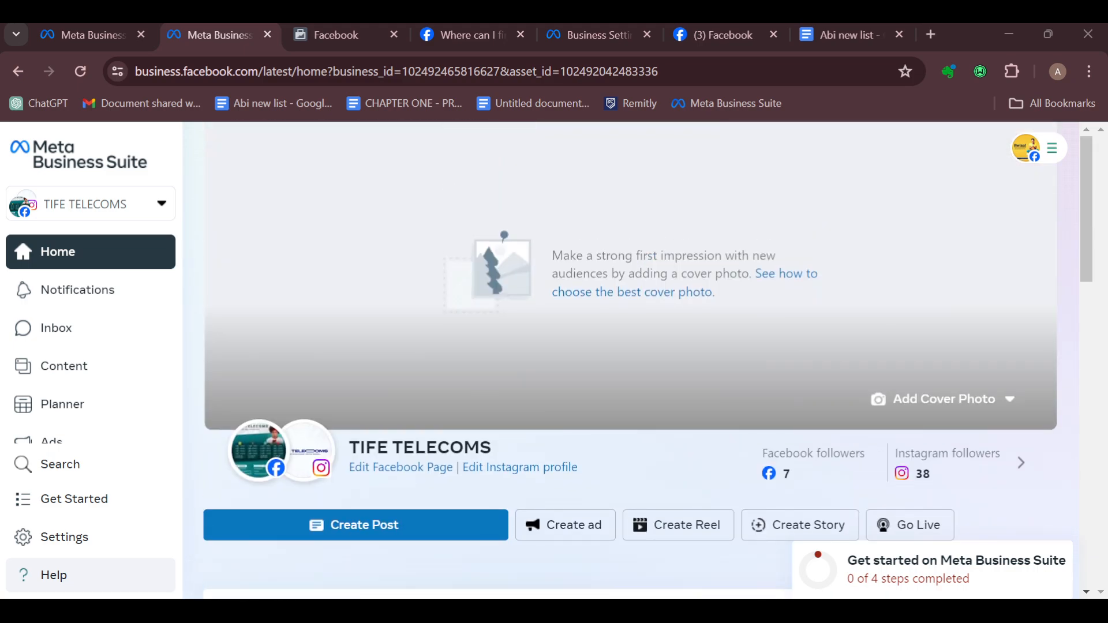
{"action": "scroll", "coordinate": [631, 358], "scroll_direction": "down", "scroll_amount": 3}
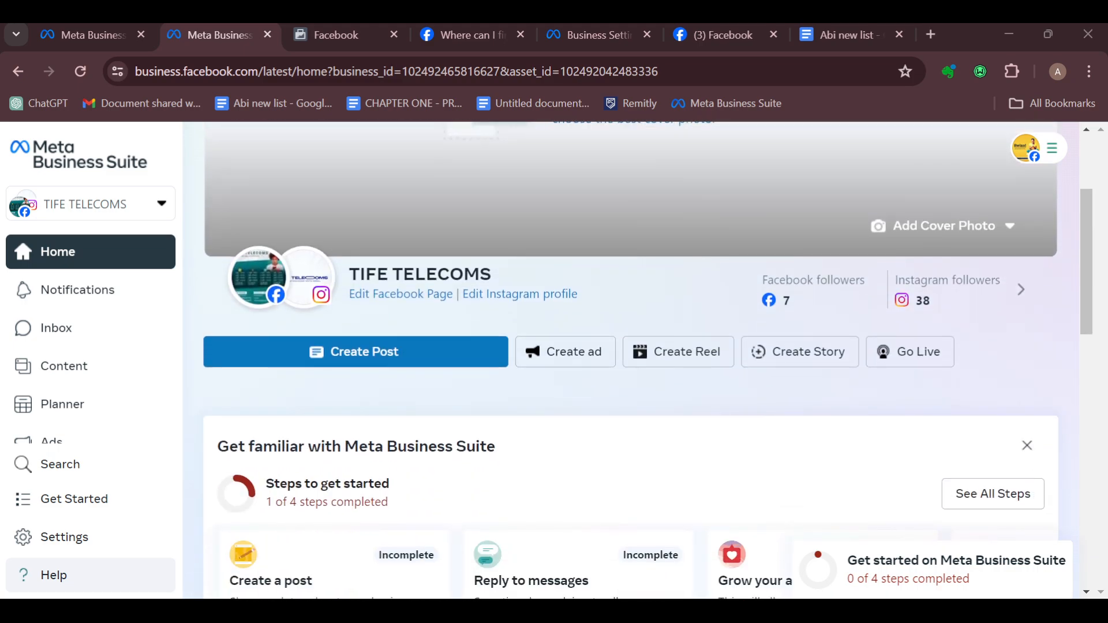
{"action": "mouse_move", "coordinate": [259, 279]}
{"action": "scroll", "coordinate": [632, 357], "scroll_direction": "up", "scroll_amount": 3}
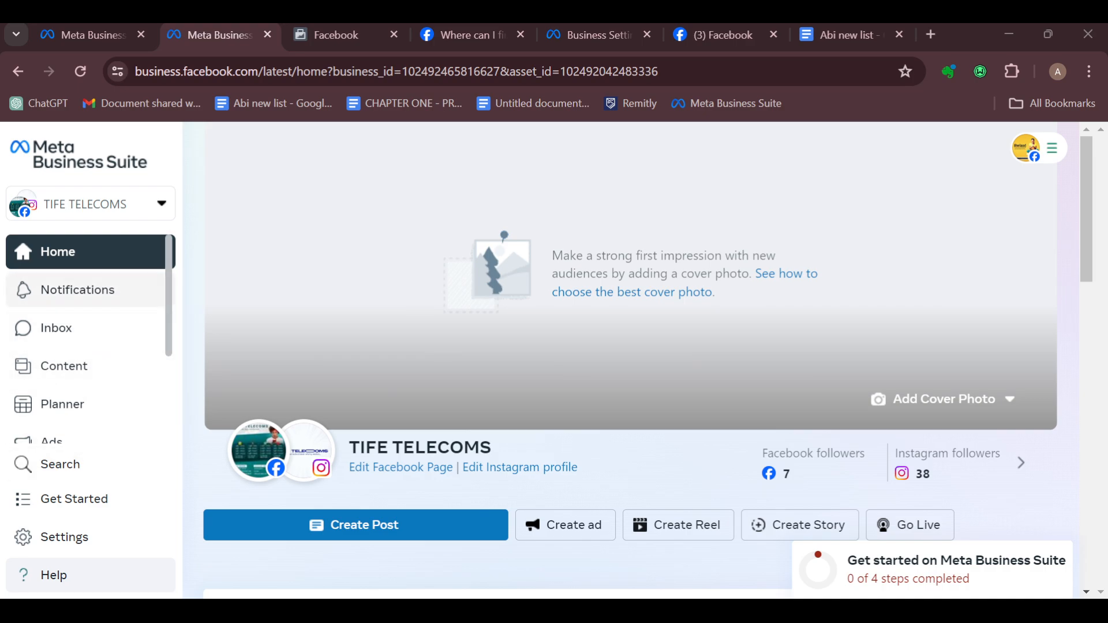
{"action": "scroll", "coordinate": [91, 340], "scroll_direction": "down", "scroll_amount": 3}
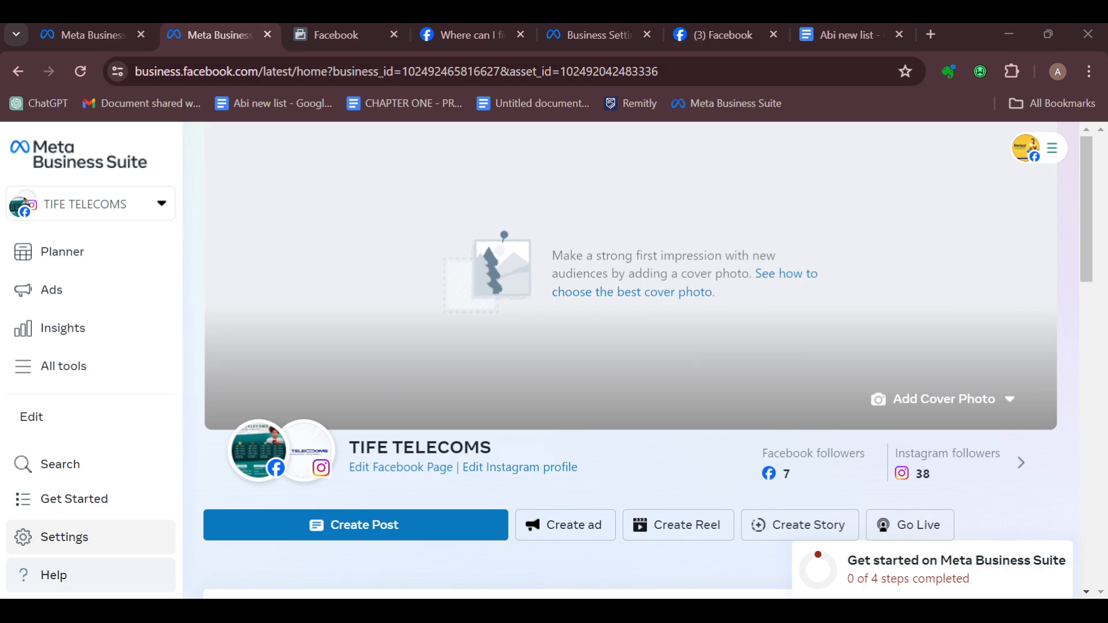
{"action": "left_click", "coordinate": [98, 536]}
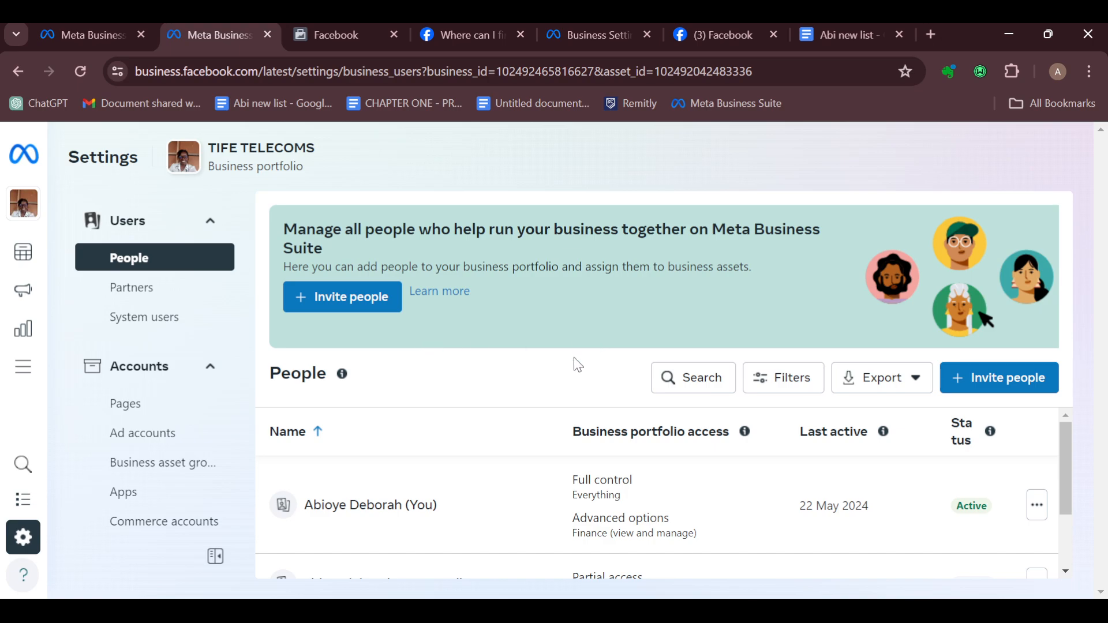
Step: Look through the people in the business portfolio and view the details of the two invited people
{"action": "scroll", "coordinate": [556, 521], "scroll_direction": "down", "scroll_amount": 2}
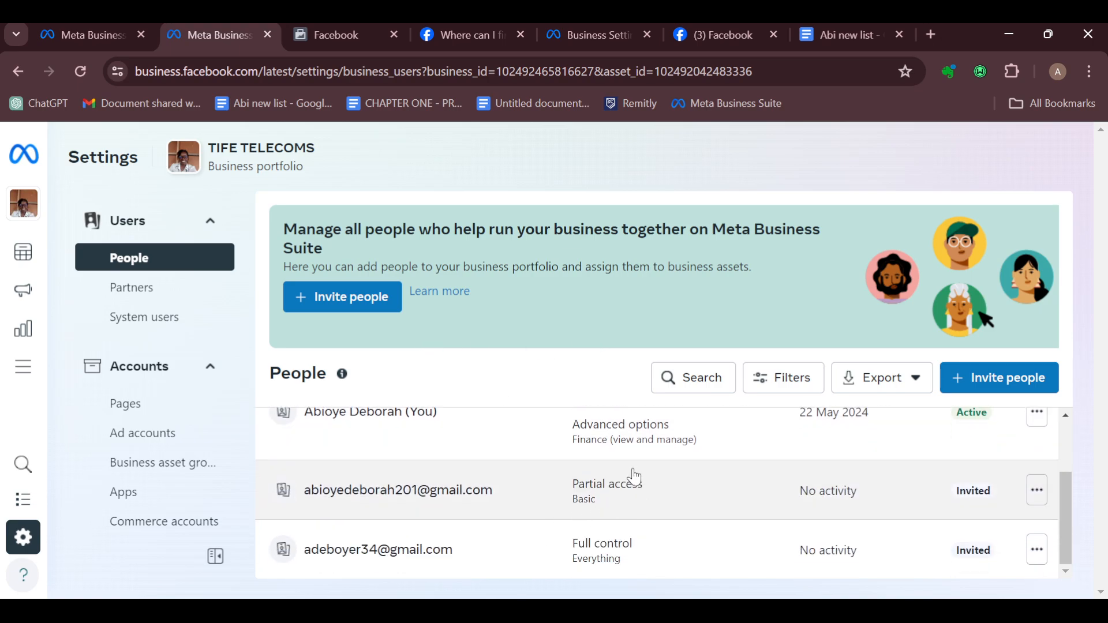
{"action": "scroll", "coordinate": [493, 534], "scroll_direction": "up", "scroll_amount": 2}
{"action": "scroll", "coordinate": [490, 519], "scroll_direction": "down", "scroll_amount": 2}
{"action": "scroll", "coordinate": [651, 527], "scroll_direction": "up", "scroll_amount": 2}
{"action": "scroll", "coordinate": [648, 527], "scroll_direction": "down", "scroll_amount": 2}
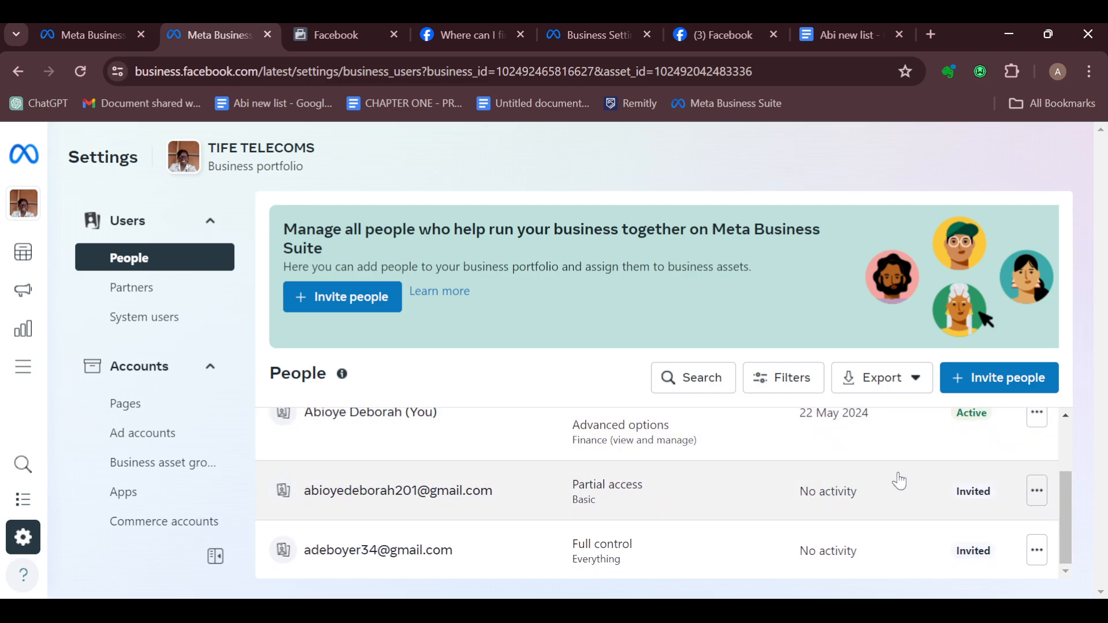
{"action": "left_click", "coordinate": [375, 501]}
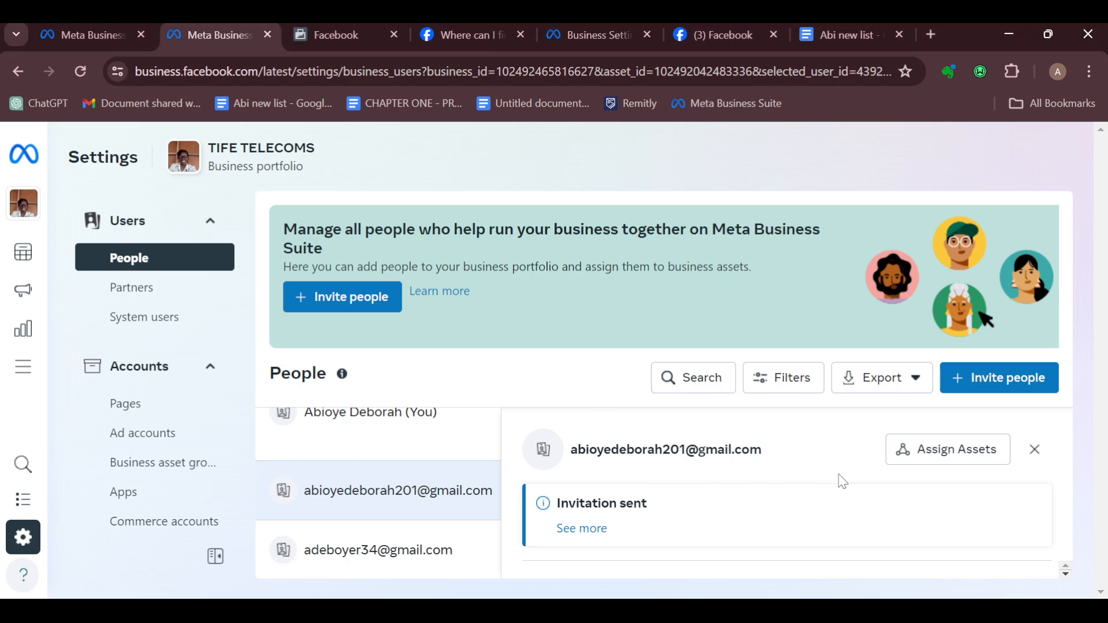
{"action": "left_click", "coordinate": [434, 559]}
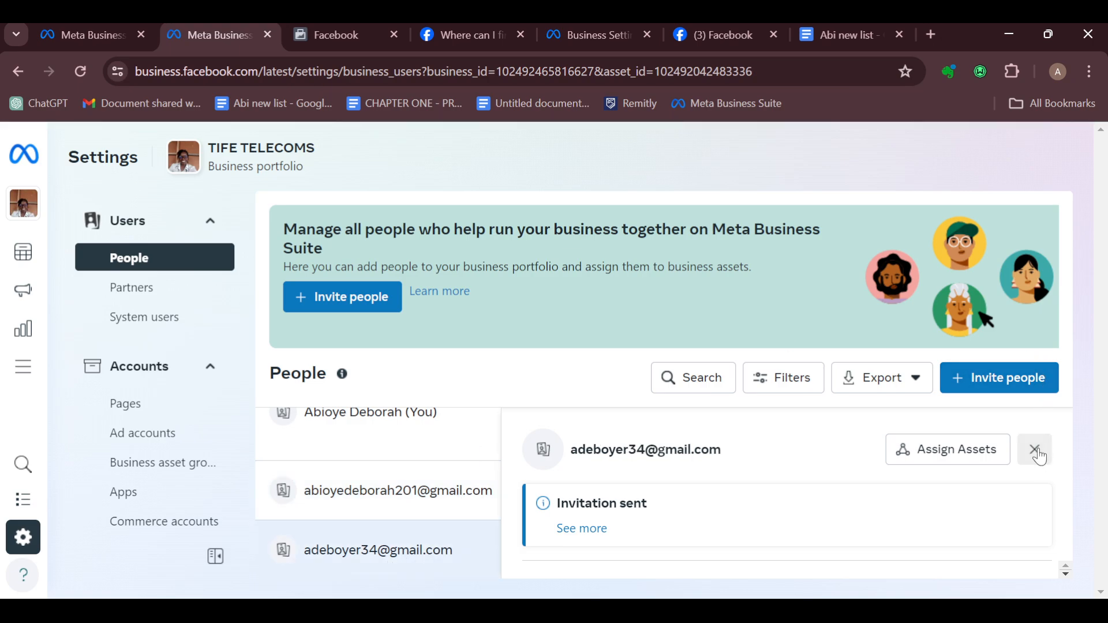
{"action": "left_click", "coordinate": [1035, 450]}
{"action": "left_click", "coordinate": [444, 556]}
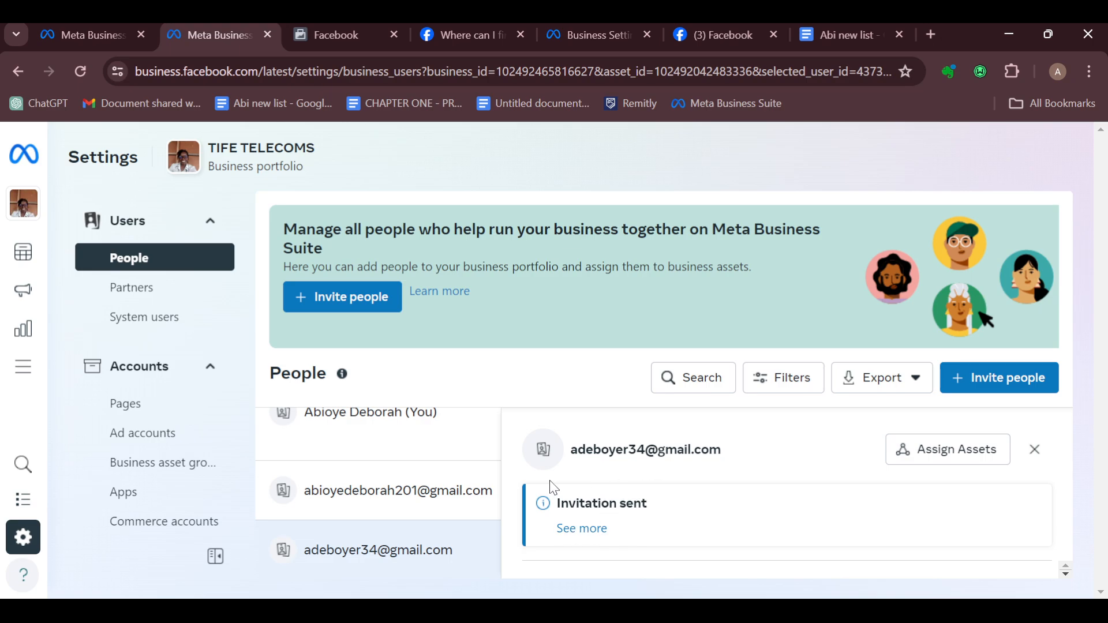
Step: Open the portfolio owner's own access assignment and examine the partial access, full control and finance permissions
{"action": "scroll", "coordinate": [404, 443], "scroll_direction": "up", "scroll_amount": 1}
{"action": "left_click", "coordinate": [404, 443]}
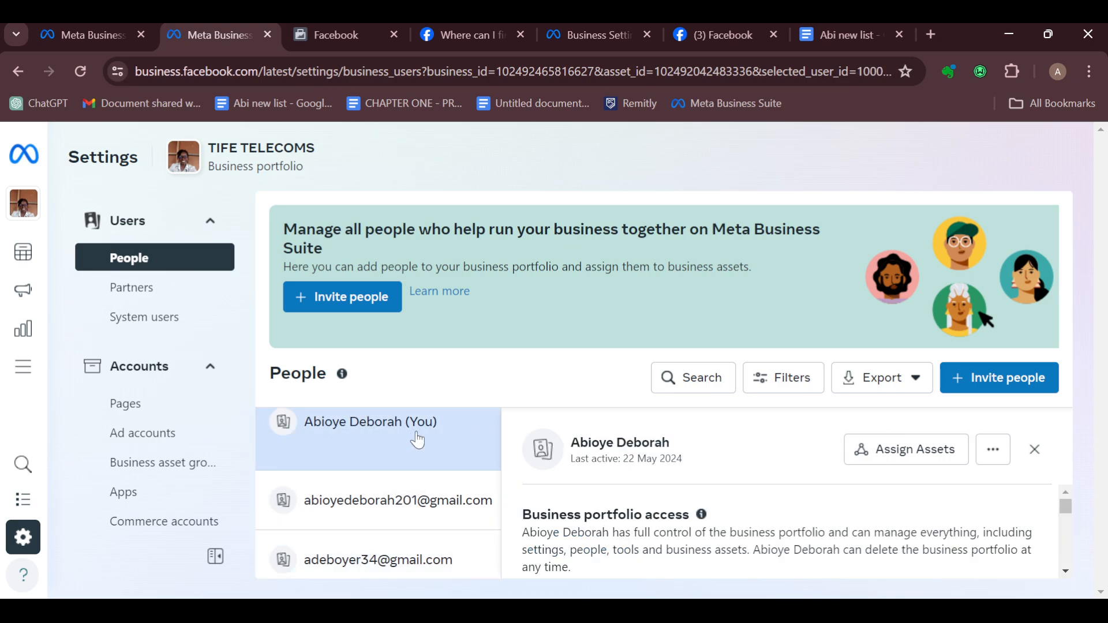
{"action": "mouse_move", "coordinate": [690, 484]}
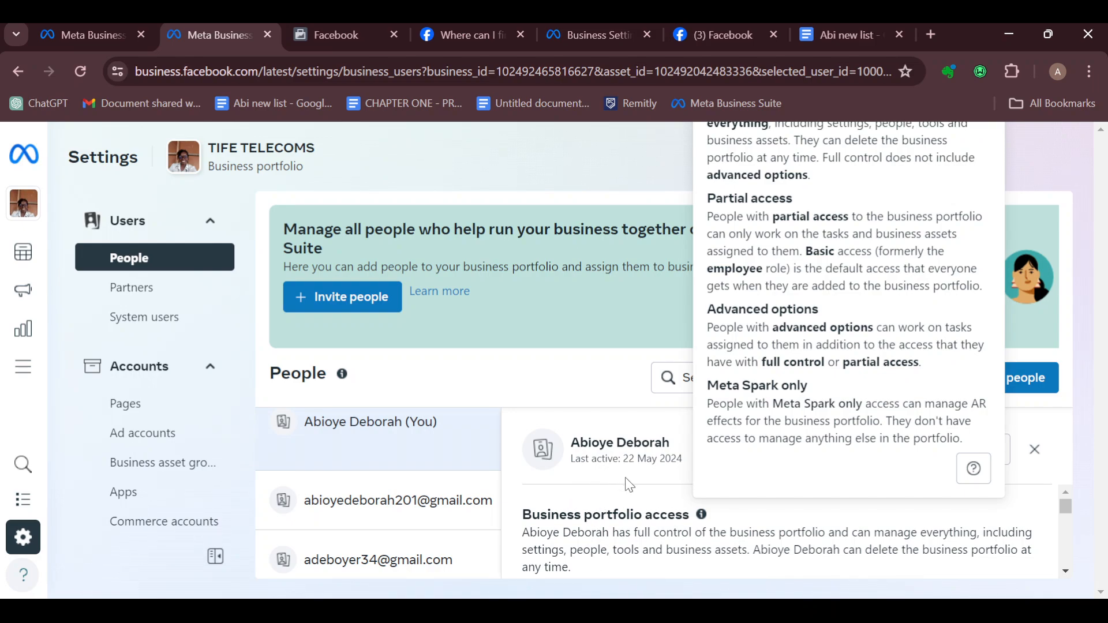
{"action": "scroll", "coordinate": [678, 506], "scroll_direction": "down", "scroll_amount": 3}
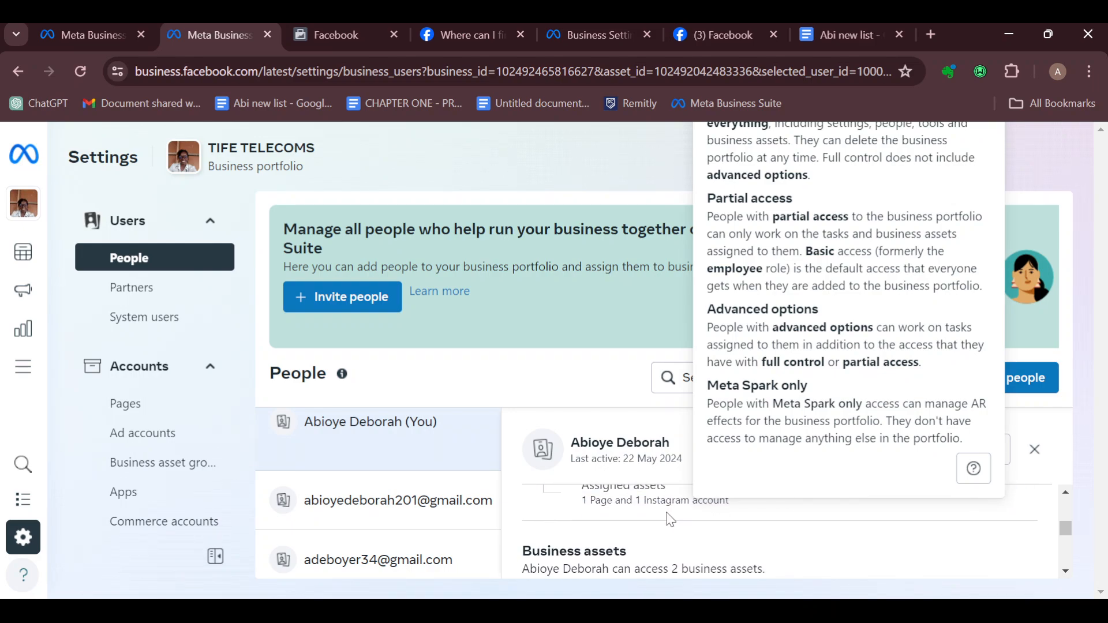
{"action": "scroll", "coordinate": [667, 517], "scroll_direction": "up", "scroll_amount": 1}
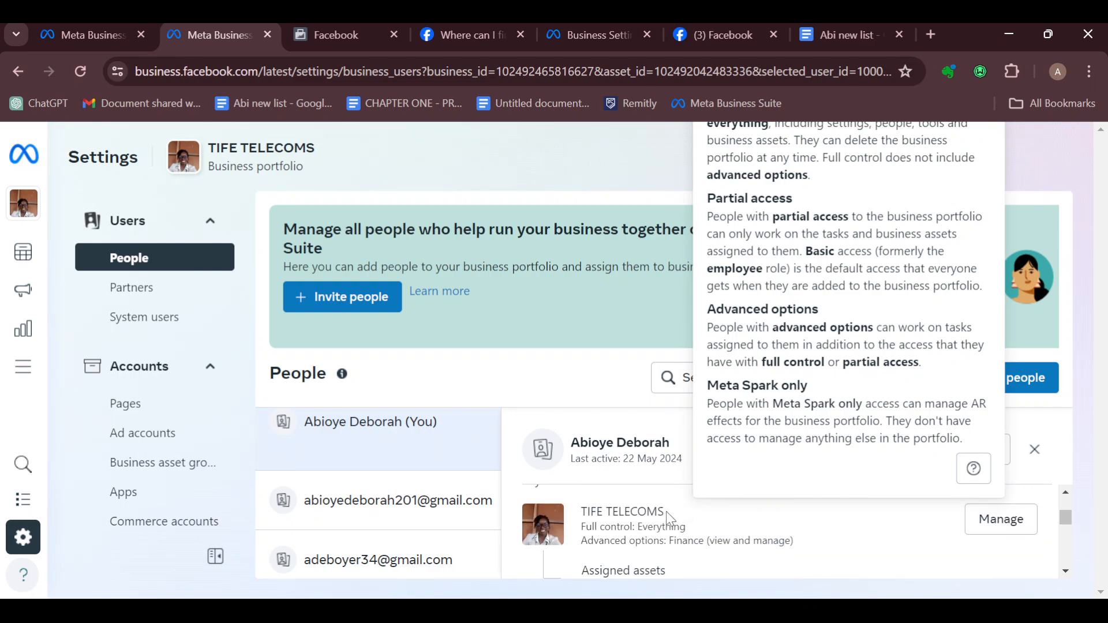
{"action": "left_click", "coordinate": [978, 522]}
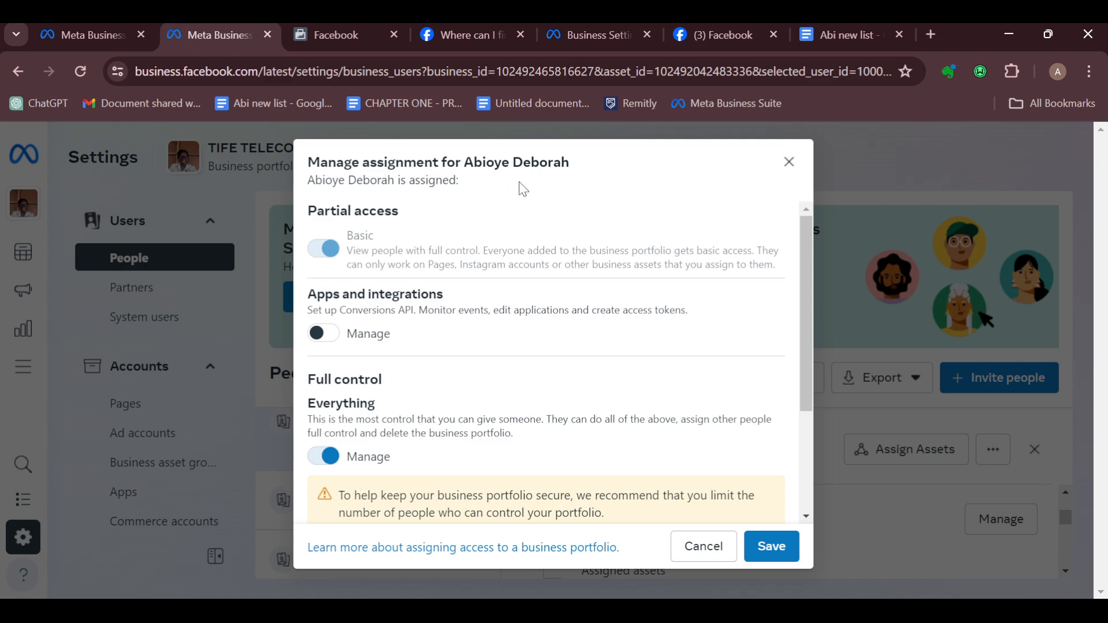
{"action": "scroll", "coordinate": [412, 345], "scroll_direction": "down", "scroll_amount": 3}
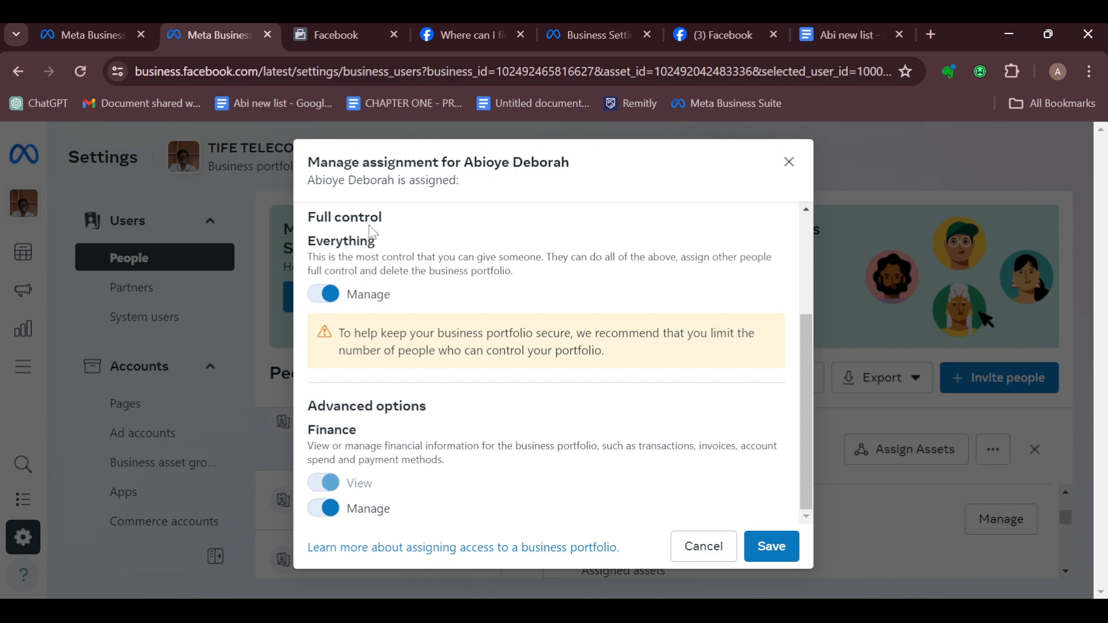
{"action": "scroll", "coordinate": [375, 231], "scroll_direction": "up", "scroll_amount": 3}
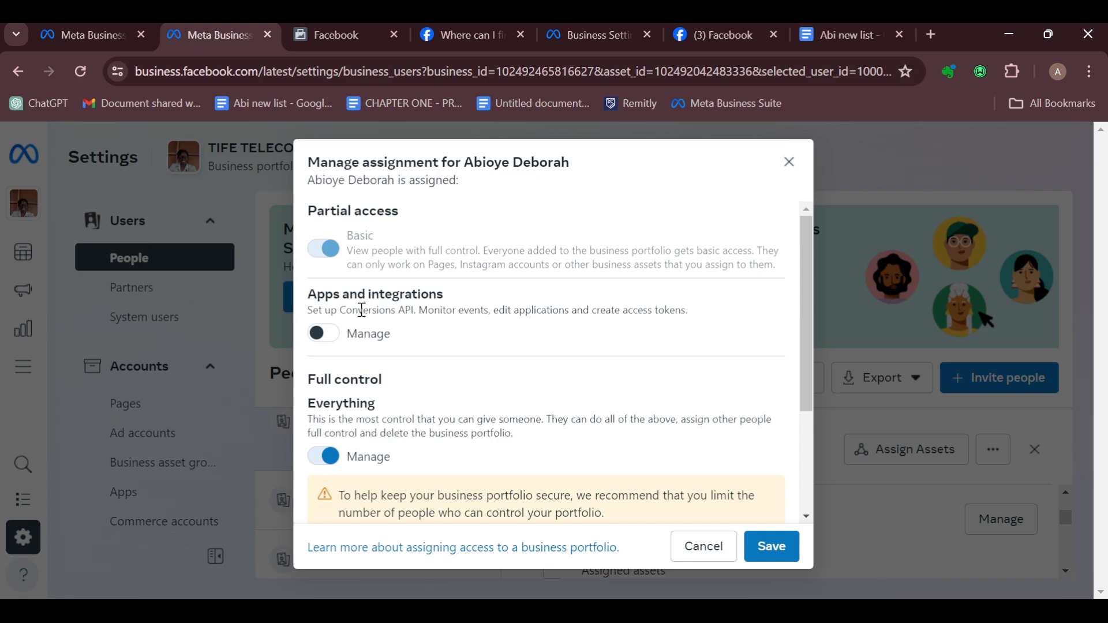
Step: Enable management of Apps and integrations, keep full control of Everything turned on, and save the owner's portfolio access
{"action": "left_click", "coordinate": [323, 336]}
{"action": "scroll", "coordinate": [423, 390], "scroll_direction": "down", "scroll_amount": 2}
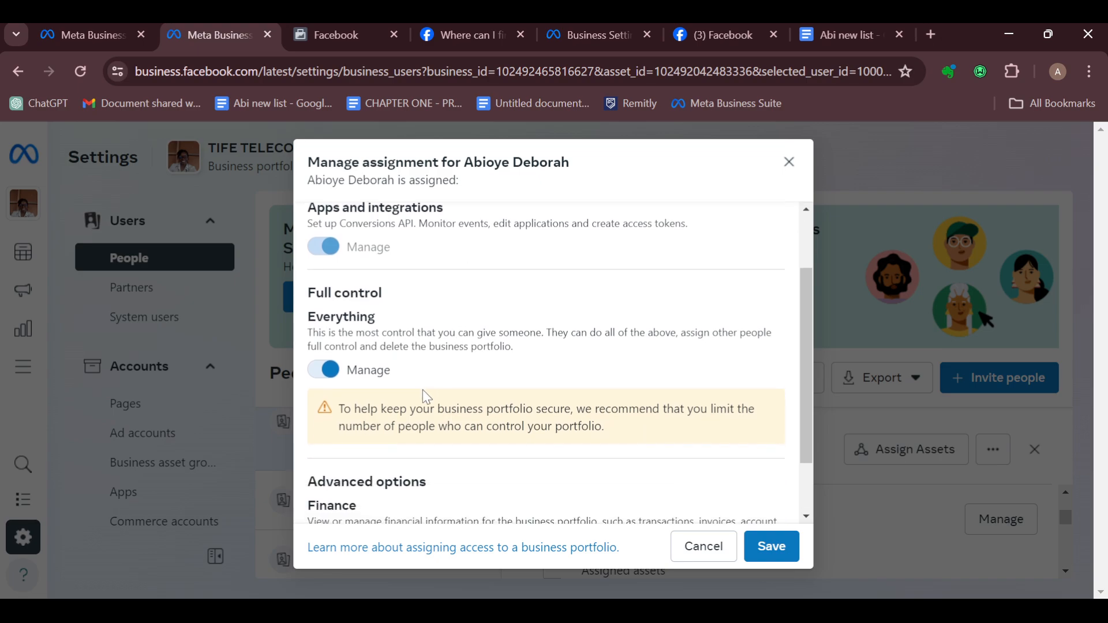
{"action": "left_click", "coordinate": [336, 372]}
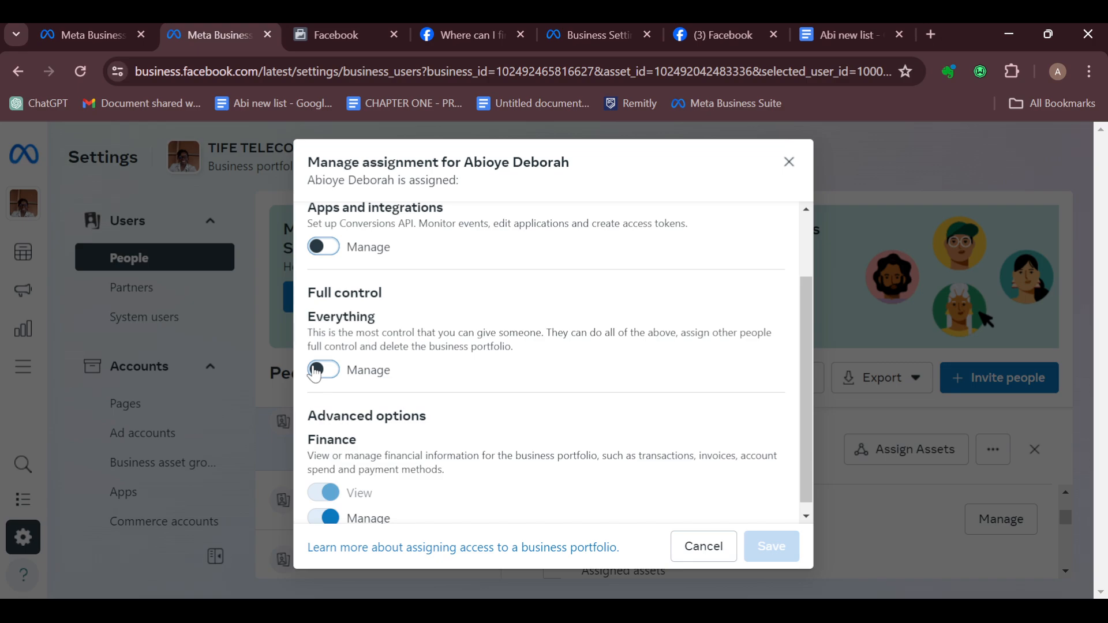
{"action": "left_click", "coordinate": [317, 371]}
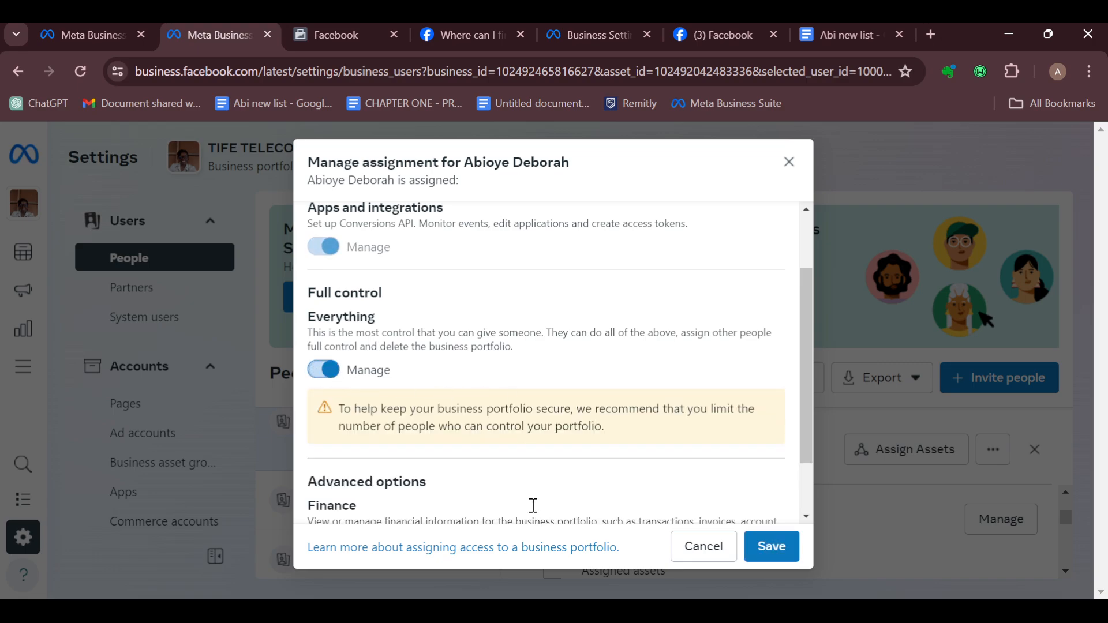
{"action": "scroll", "coordinate": [363, 475], "scroll_direction": "up", "scroll_amount": 2}
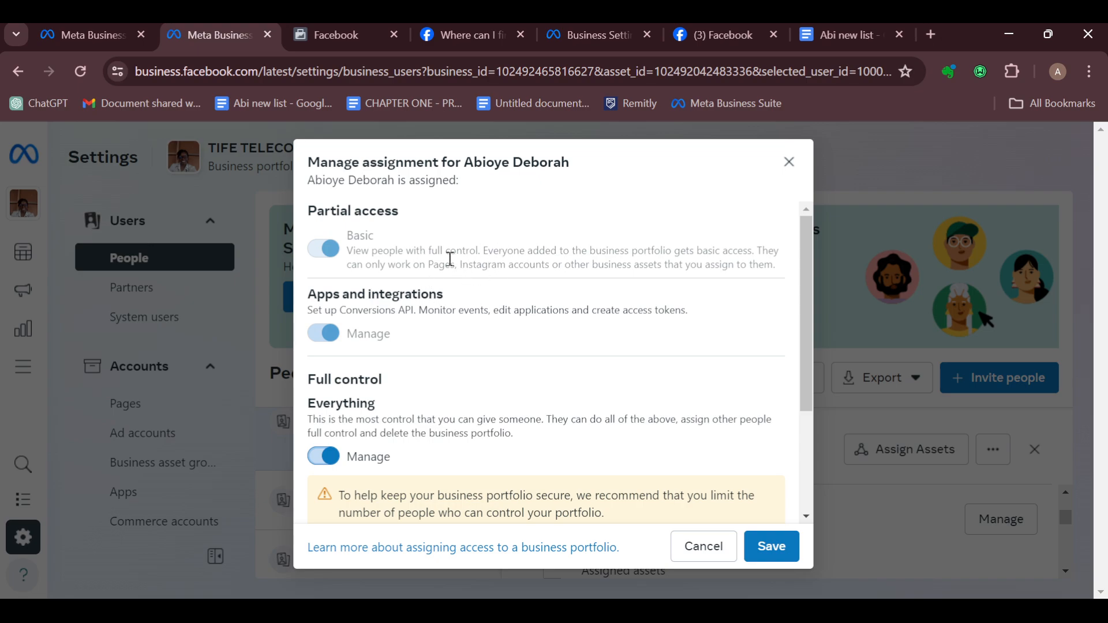
{"action": "scroll", "coordinate": [427, 248], "scroll_direction": "down", "scroll_amount": 3}
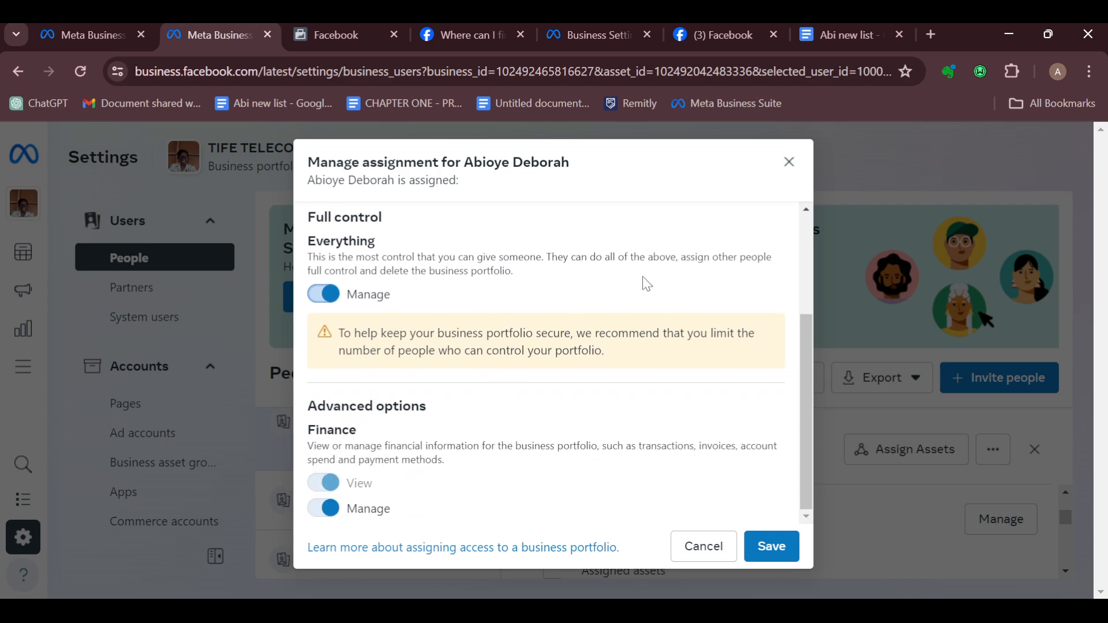
{"action": "left_click", "coordinate": [778, 546]}
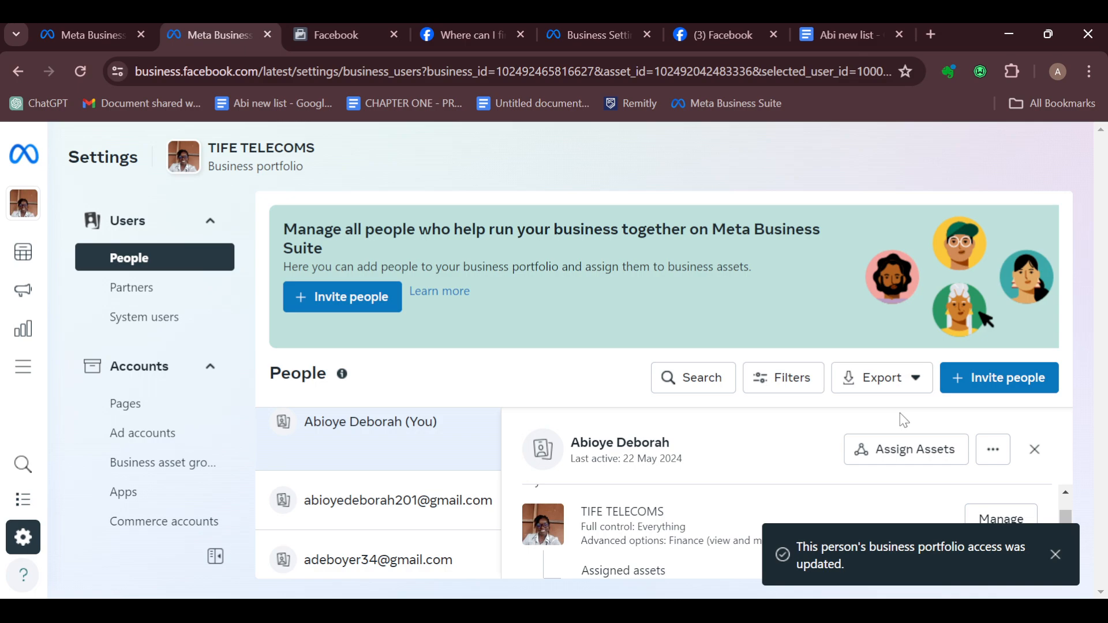
Step: Start inviting a new person to the business portfolio with their email address and continue to the access assignment
{"action": "left_click", "coordinate": [996, 381]}
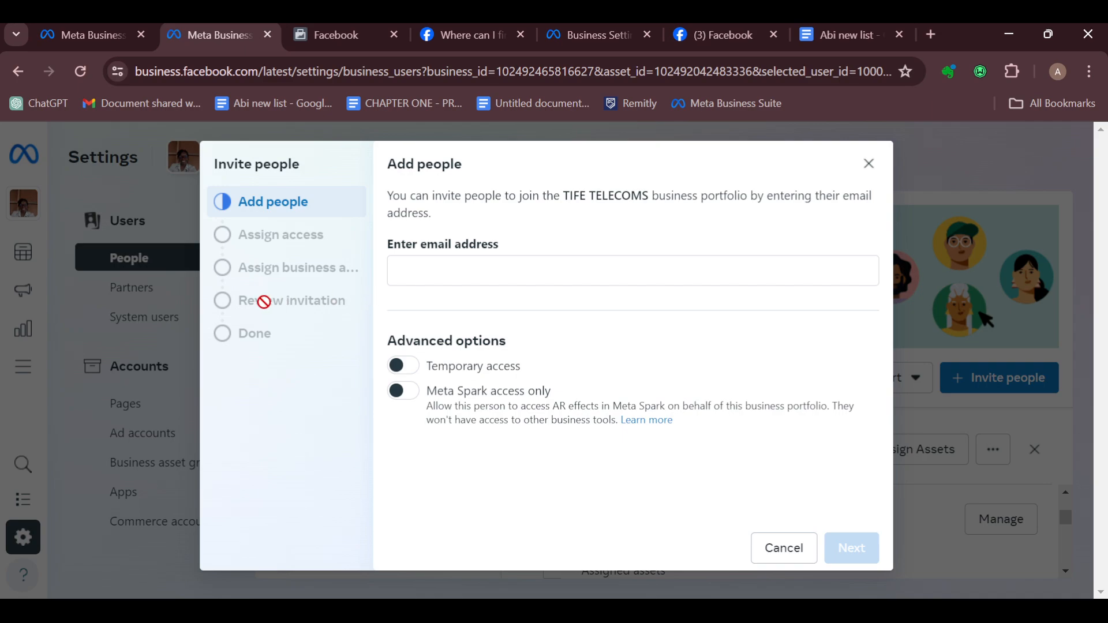
{"action": "left_click", "coordinate": [483, 278]}
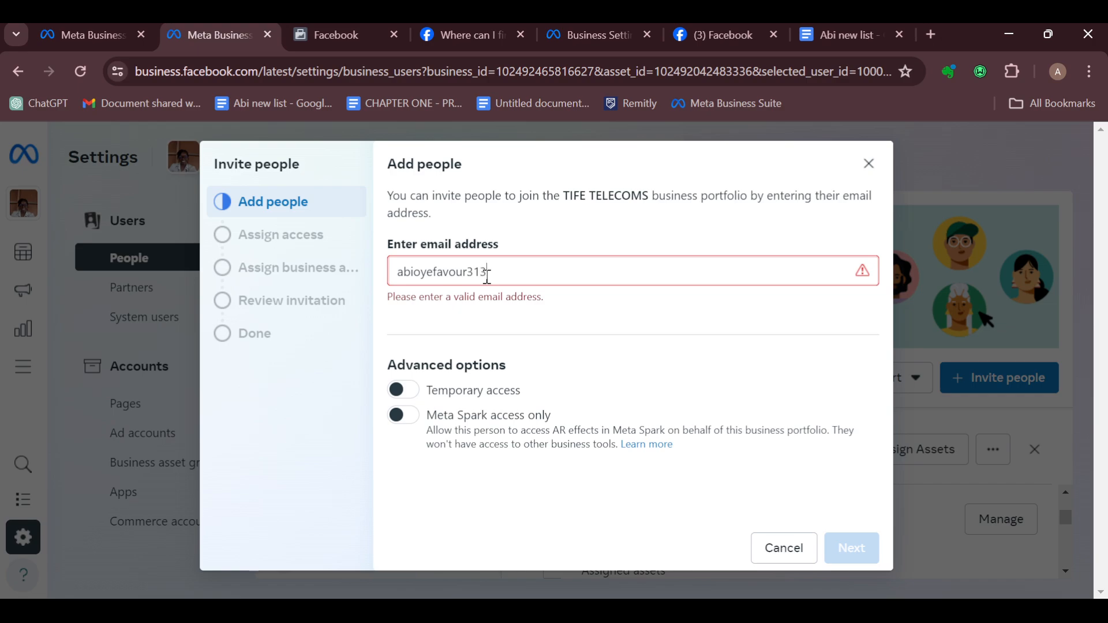
{"action": "type", "text": "gmail.com"}
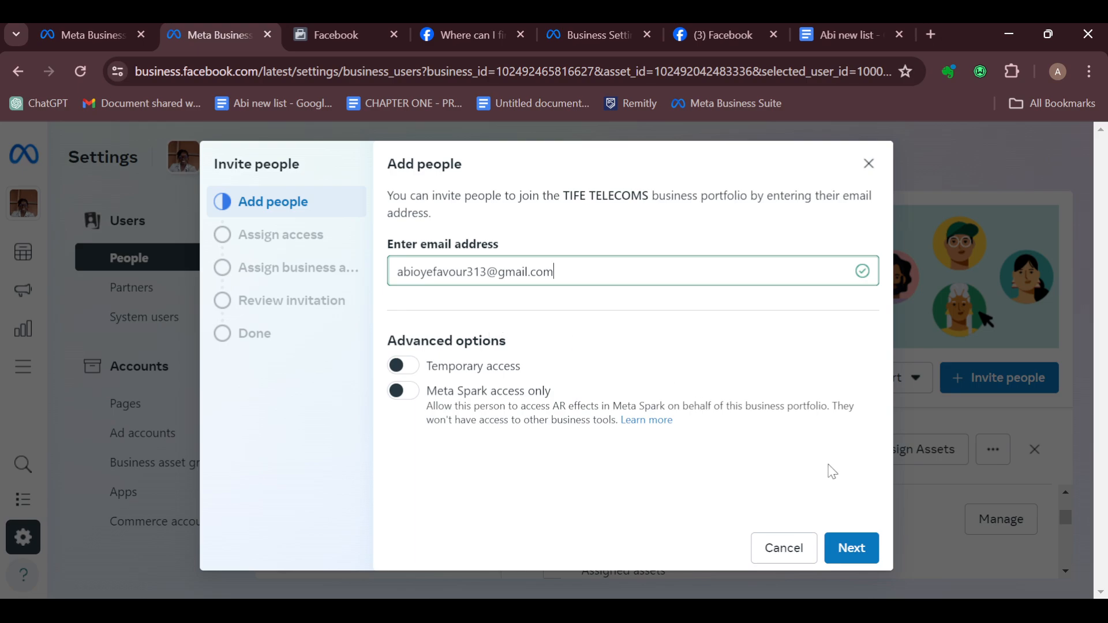
{"action": "left_click", "coordinate": [857, 546]}
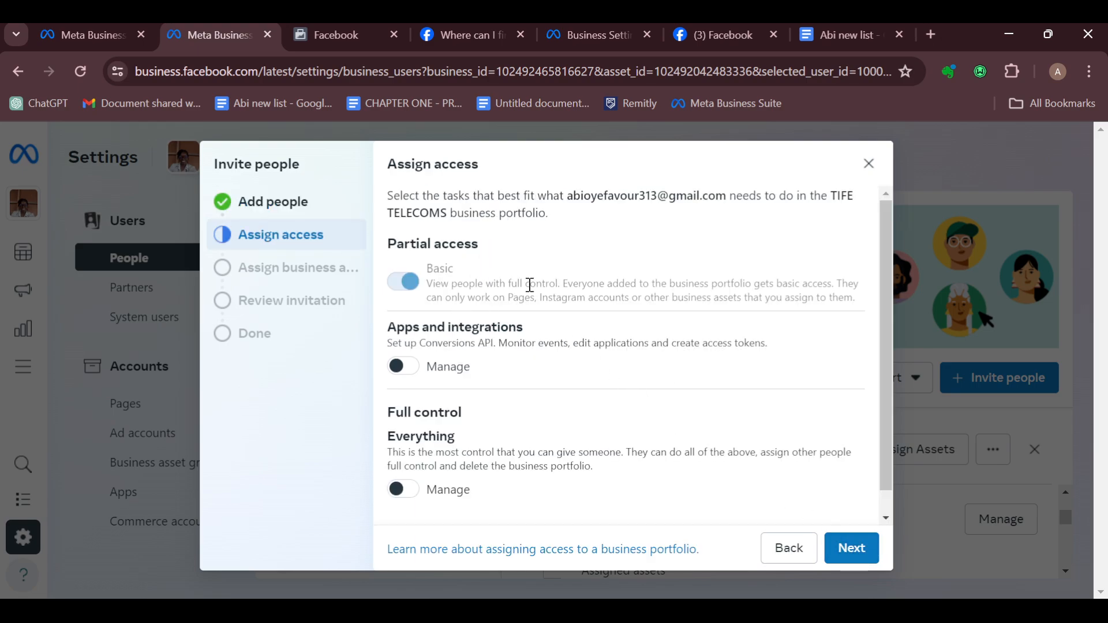
Step: Examine the invitee's access choices, including the advanced Finance options, and close the invitation without sending it
{"action": "scroll", "coordinate": [528, 401], "scroll_direction": "down", "scroll_amount": 1}
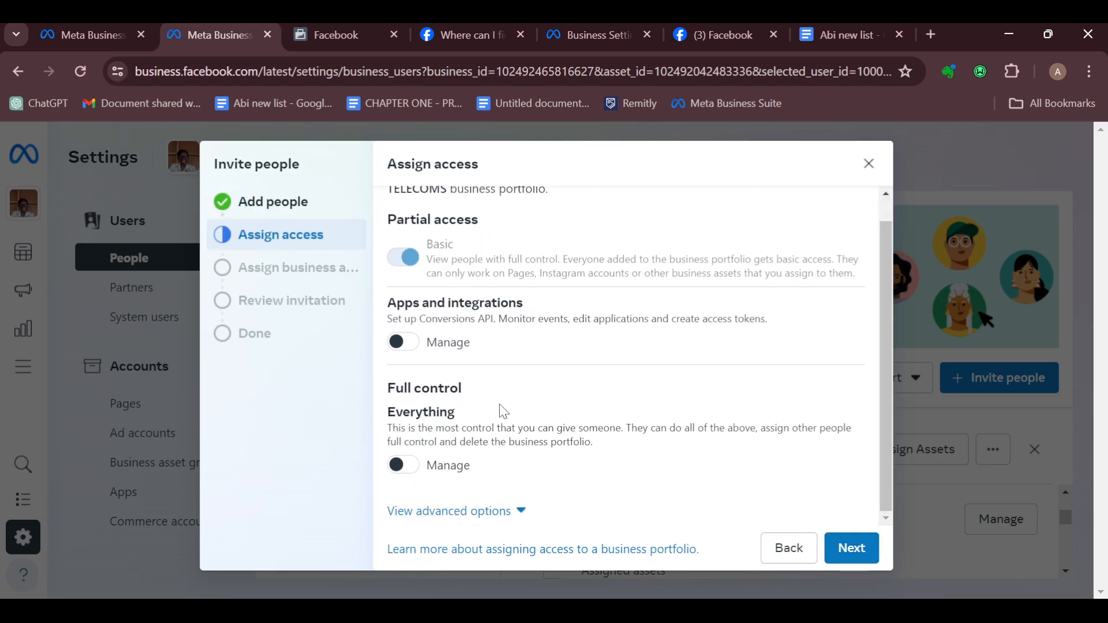
{"action": "scroll", "coordinate": [508, 402], "scroll_direction": "up", "scroll_amount": 1}
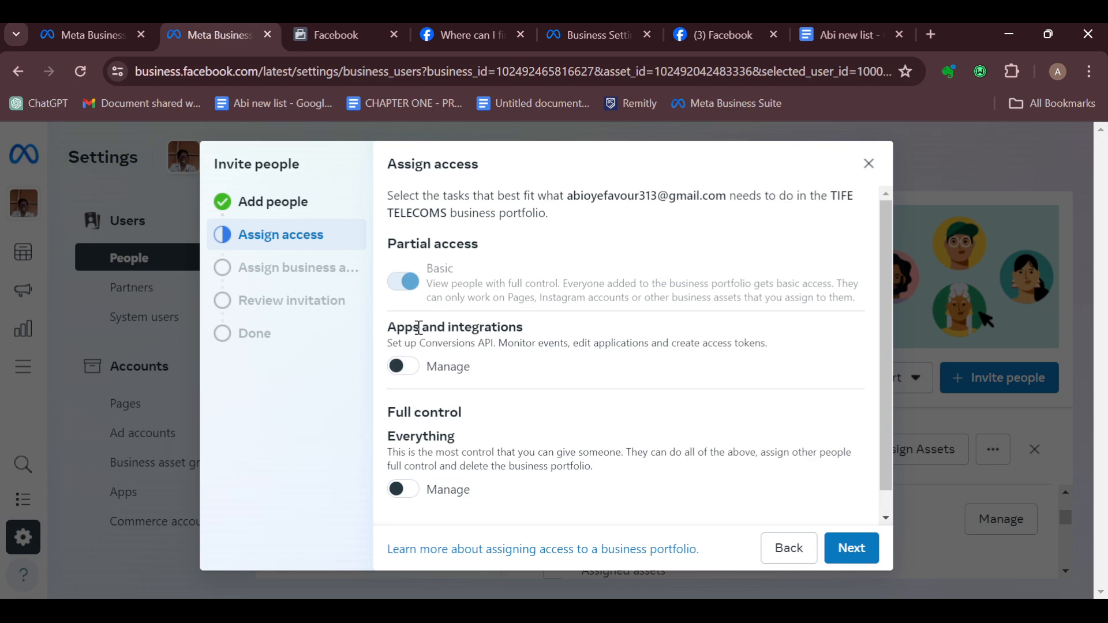
{"action": "scroll", "coordinate": [544, 404], "scroll_direction": "down", "scroll_amount": 1}
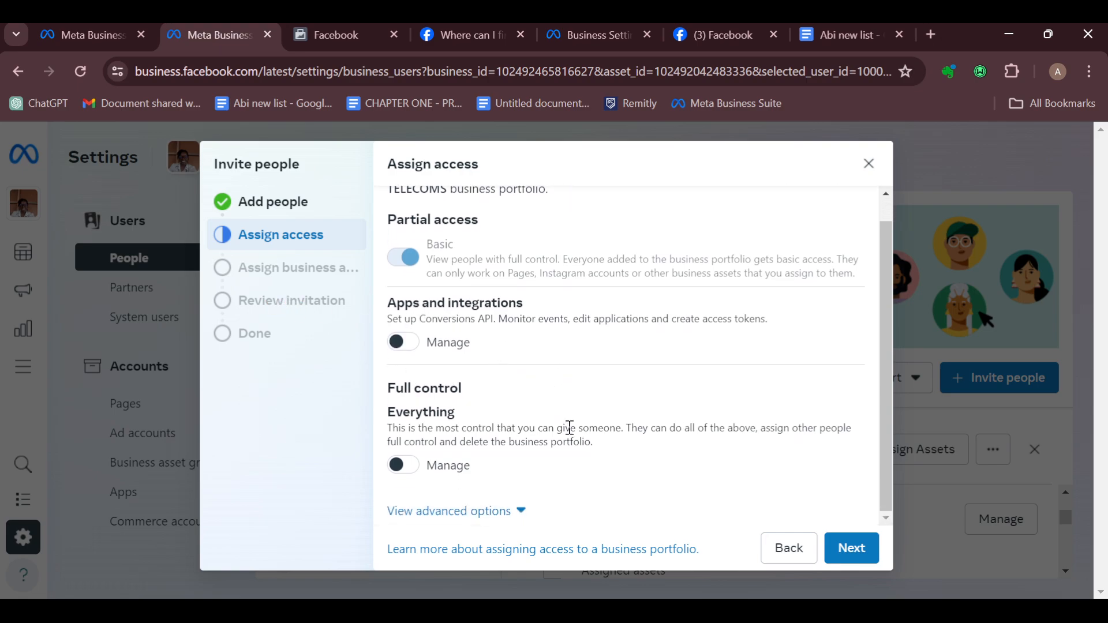
{"action": "left_click", "coordinate": [522, 510]}
{"action": "scroll", "coordinate": [563, 413], "scroll_direction": "down", "scroll_amount": 4}
{"action": "scroll", "coordinate": [563, 413], "scroll_direction": "up", "scroll_amount": 1}
{"action": "scroll", "coordinate": [563, 413], "scroll_direction": "down", "scroll_amount": 1}
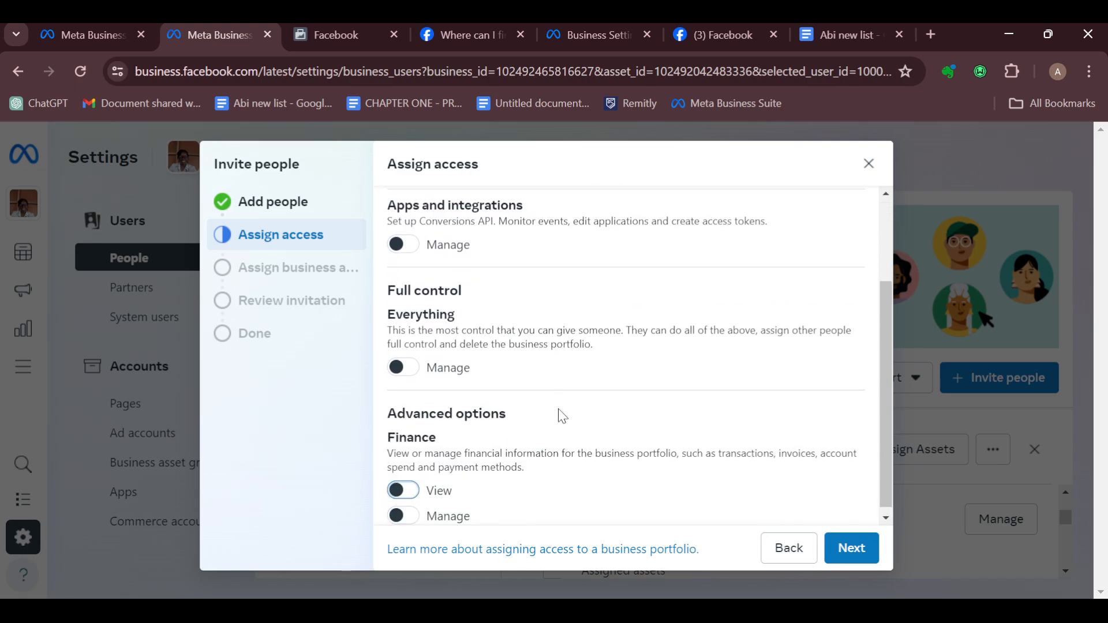
{"action": "scroll", "coordinate": [563, 414], "scroll_direction": "up", "scroll_amount": 5}
{"action": "scroll", "coordinate": [562, 415], "scroll_direction": "down", "scroll_amount": 2}
{"action": "scroll", "coordinate": [559, 416], "scroll_direction": "up", "scroll_amount": 3}
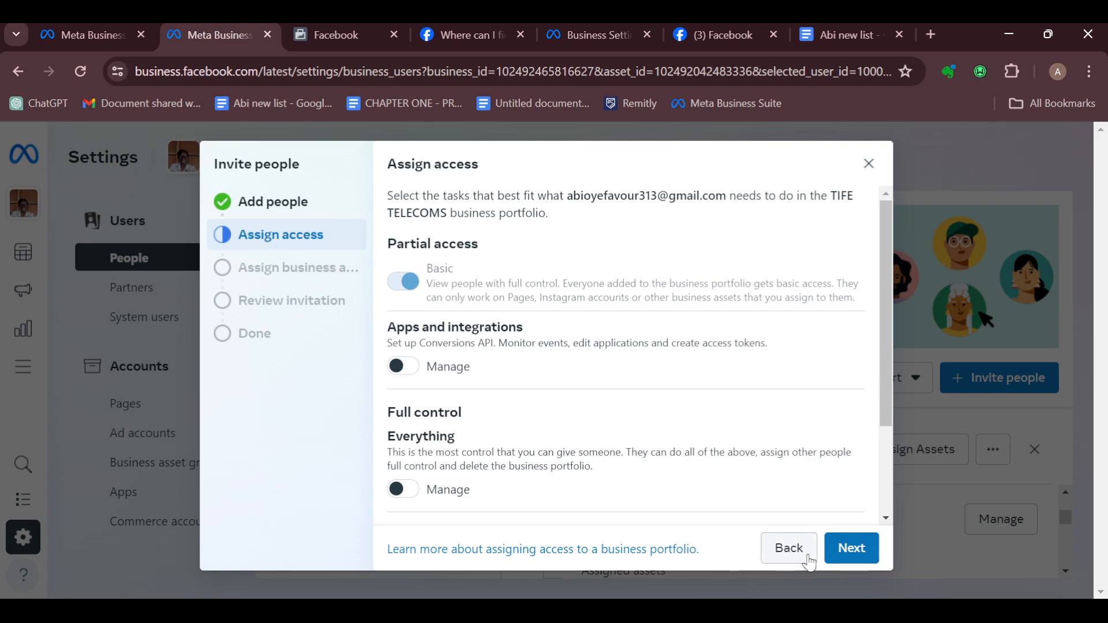
{"action": "left_click", "coordinate": [868, 163]}
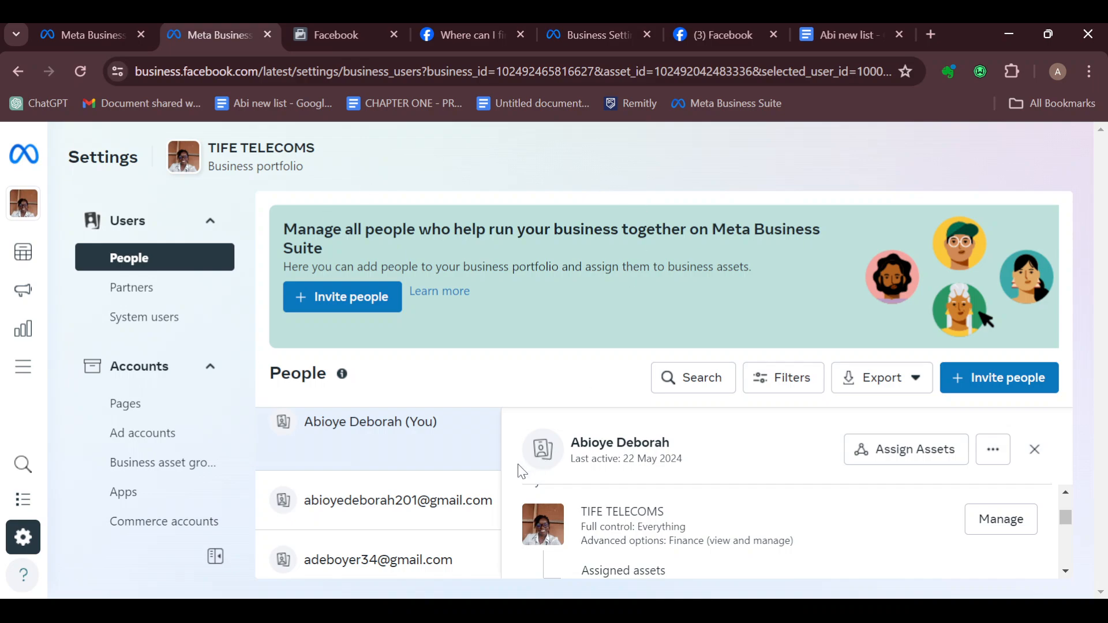
{"action": "mouse_move", "coordinate": [55, 257]}
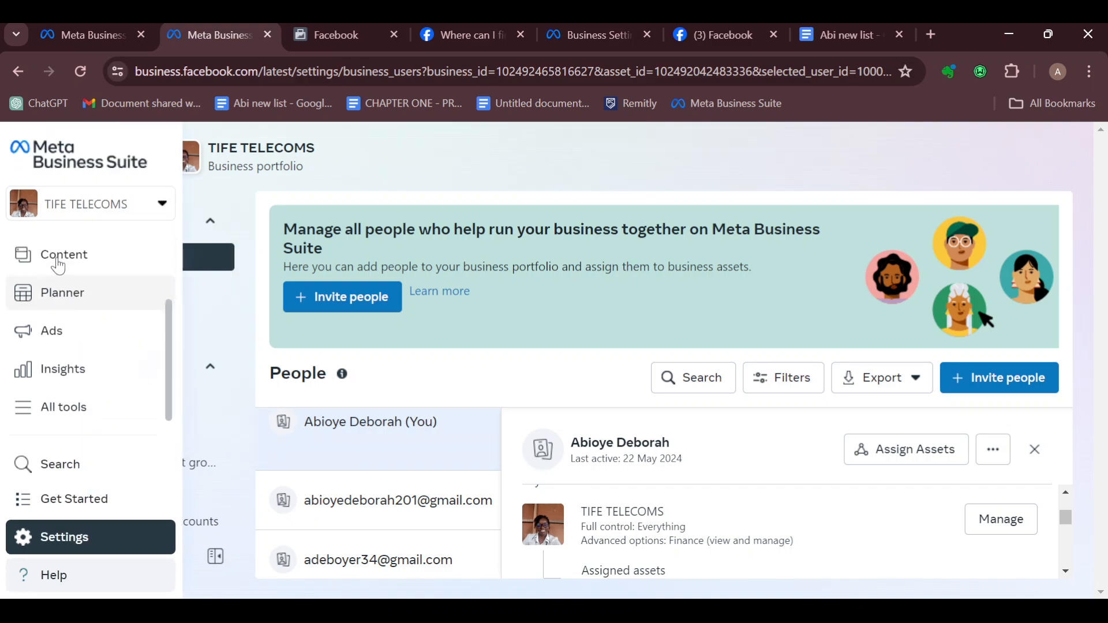